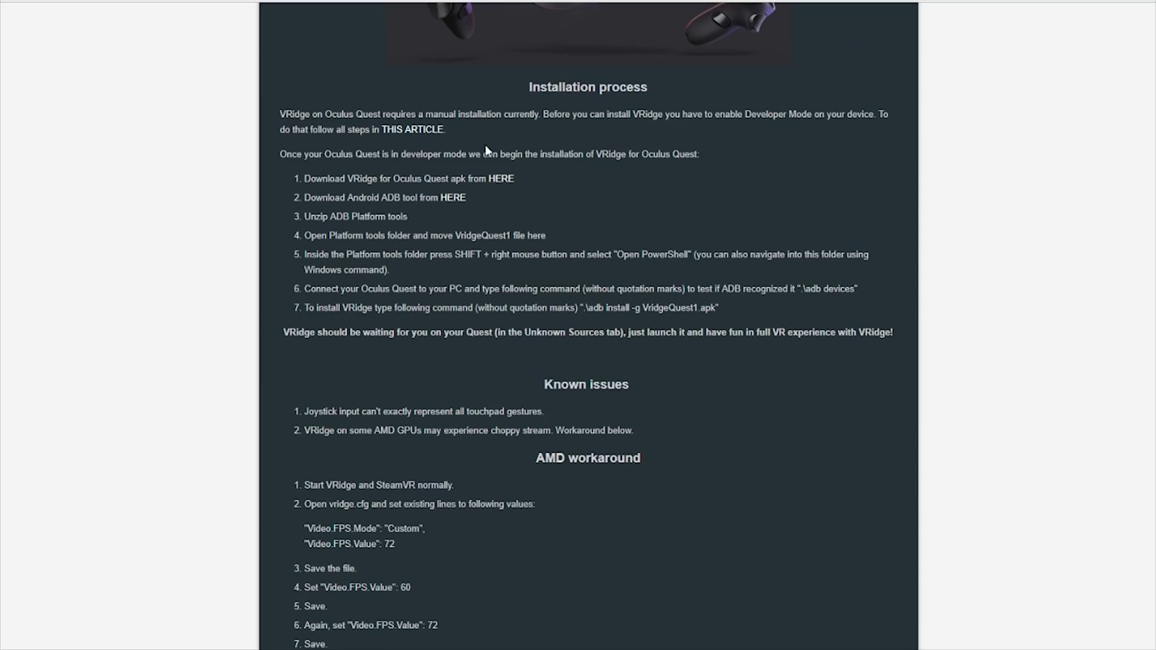
Highlight the VRidge apk download, ADB download and unzip steps, then position the platform-tools folder window.
drag(323, 179, 466, 179)
click(436, 158)
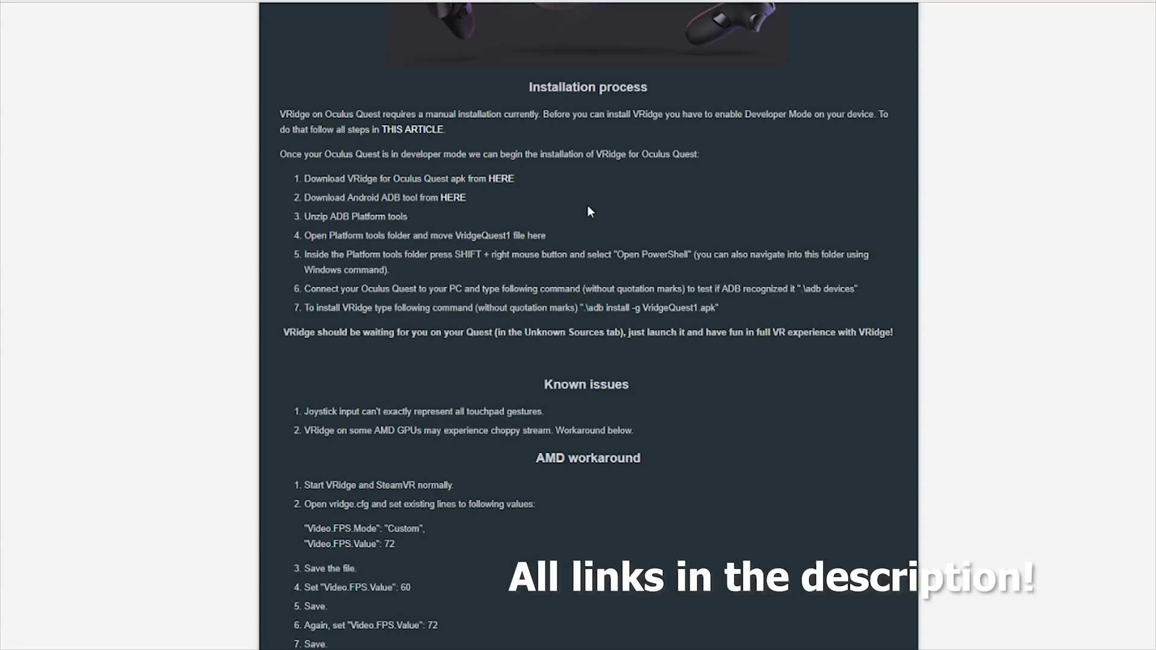
drag(340, 197, 412, 197)
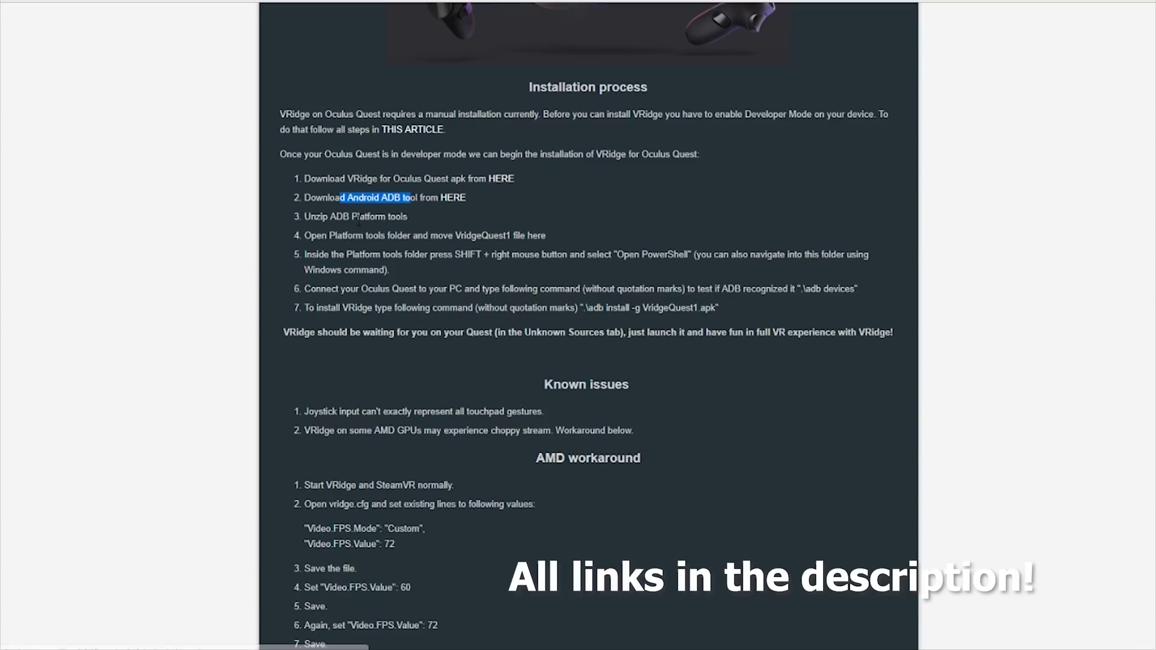
click(308, 218)
drag(304, 218, 410, 215)
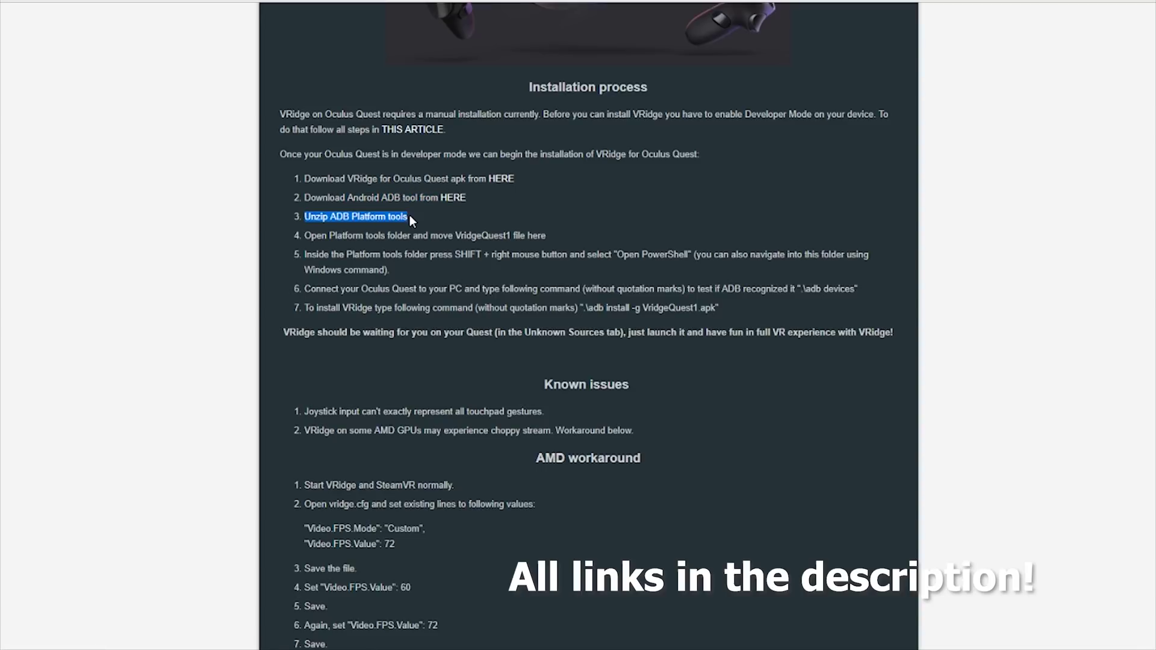
click(425, 222)
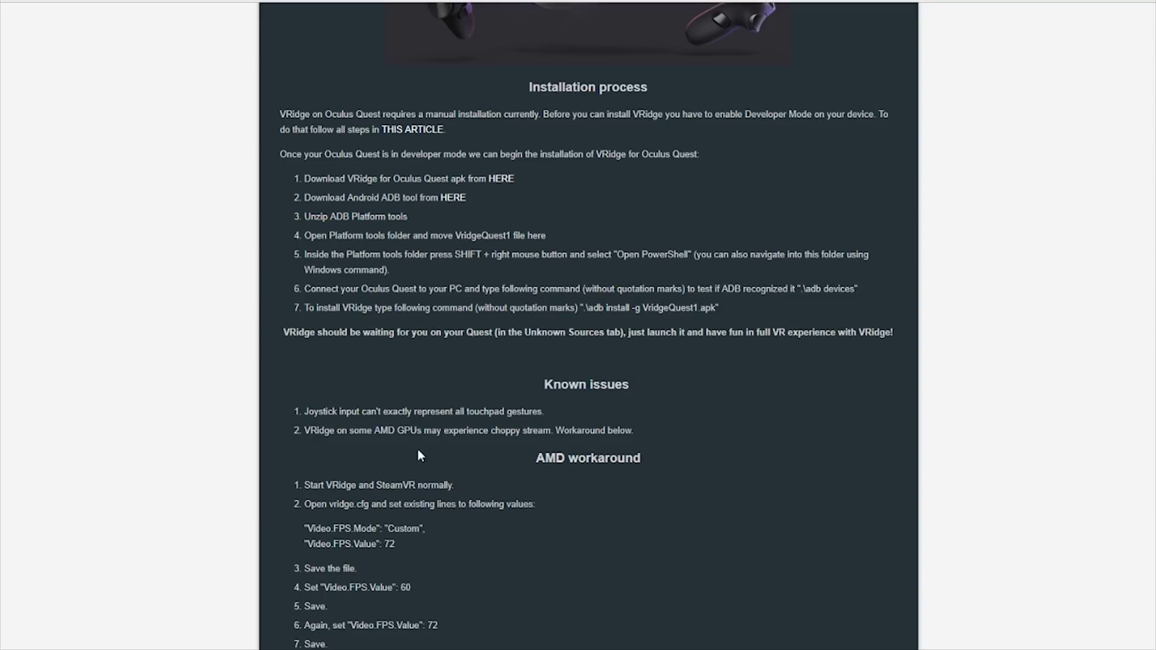
key(alt+Tab)
drag(568, 25, 531, 87)
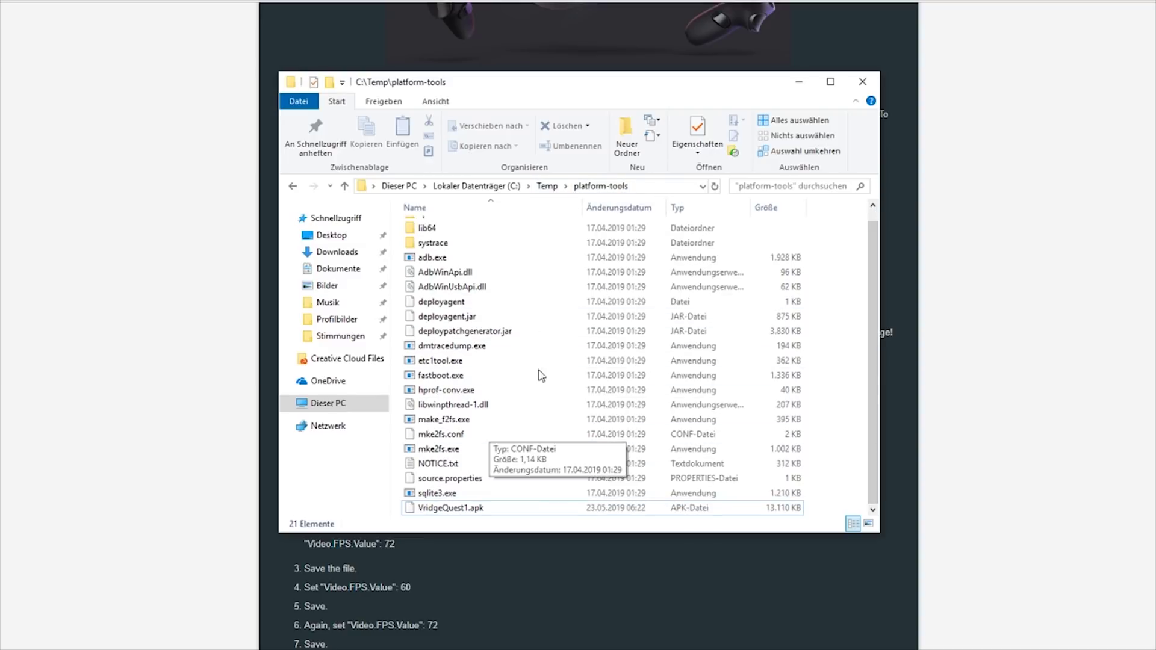
Reposition the platform-tools Explorer window and check that VridgeQuest1.apk is in it.
drag(470, 91, 499, 89)
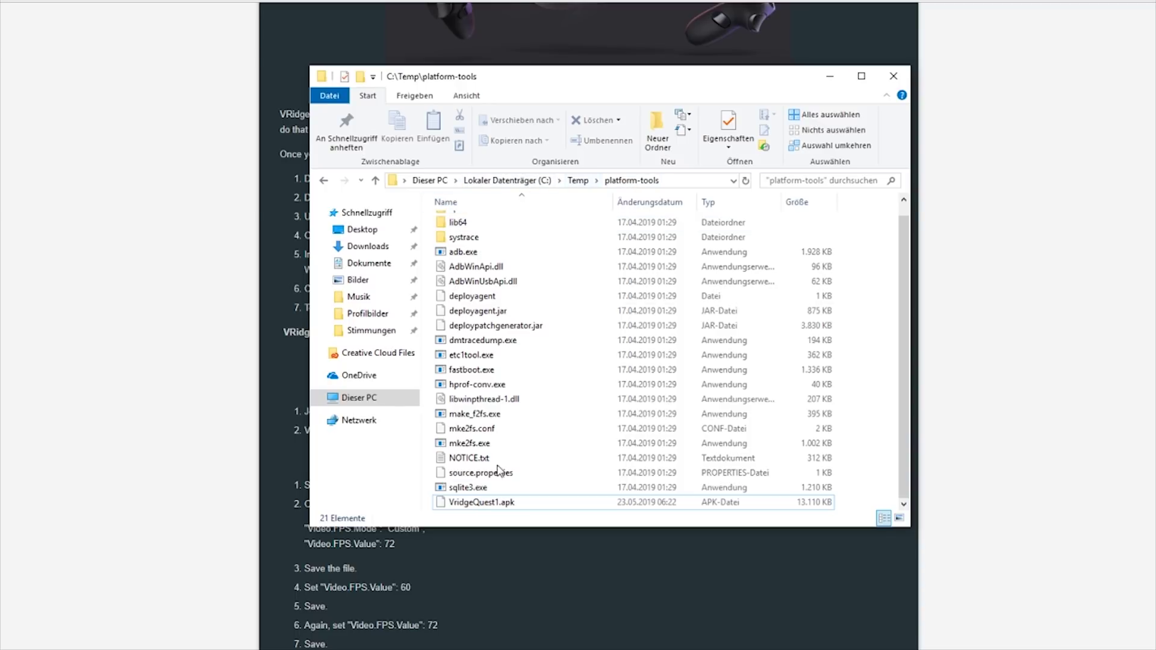
click(488, 505)
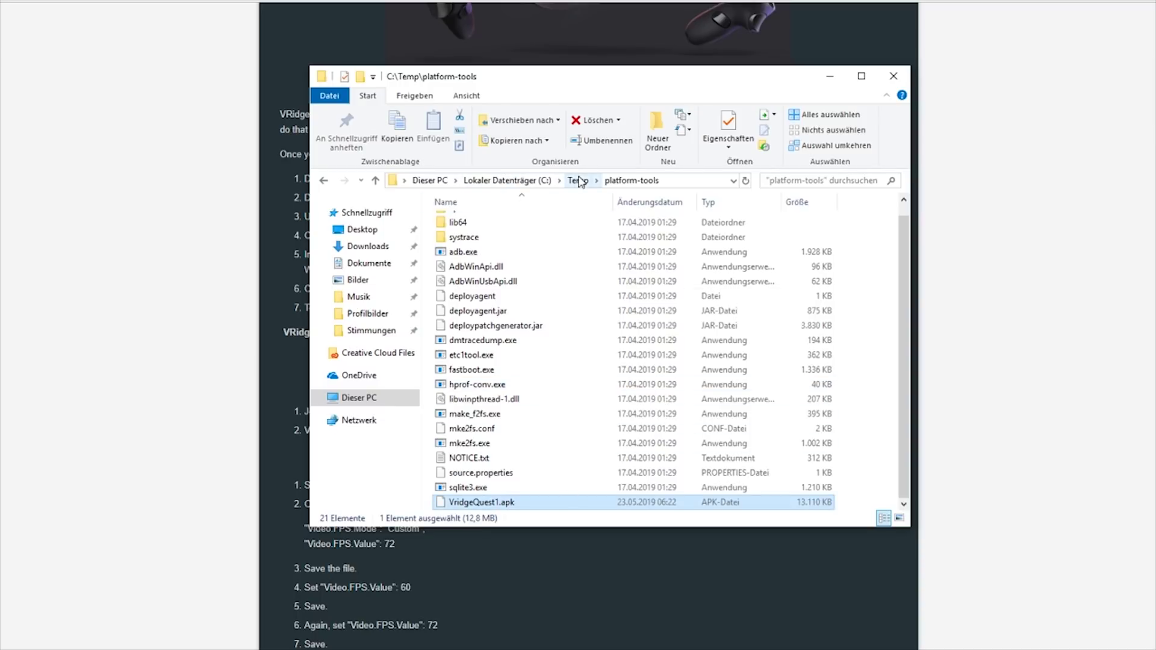
click(869, 416)
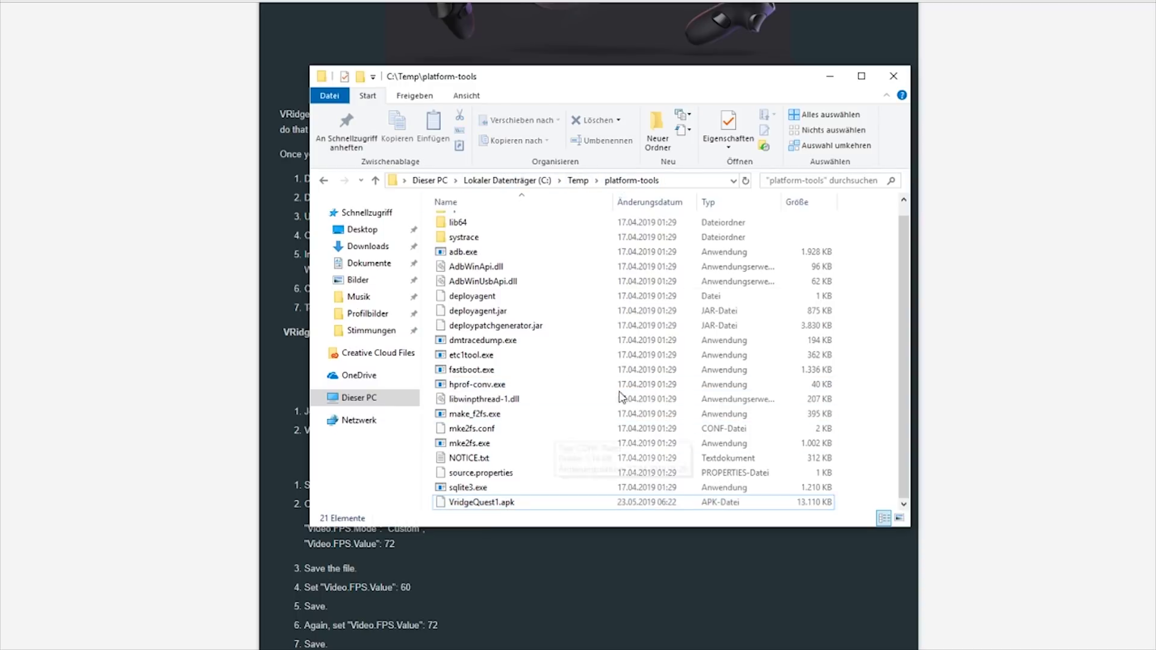
mouse_move(527, 91)
mouse_down()
mouse_move(847, 113)
mouse_move(476, 87)
mouse_move(532, 85)
mouse_up()
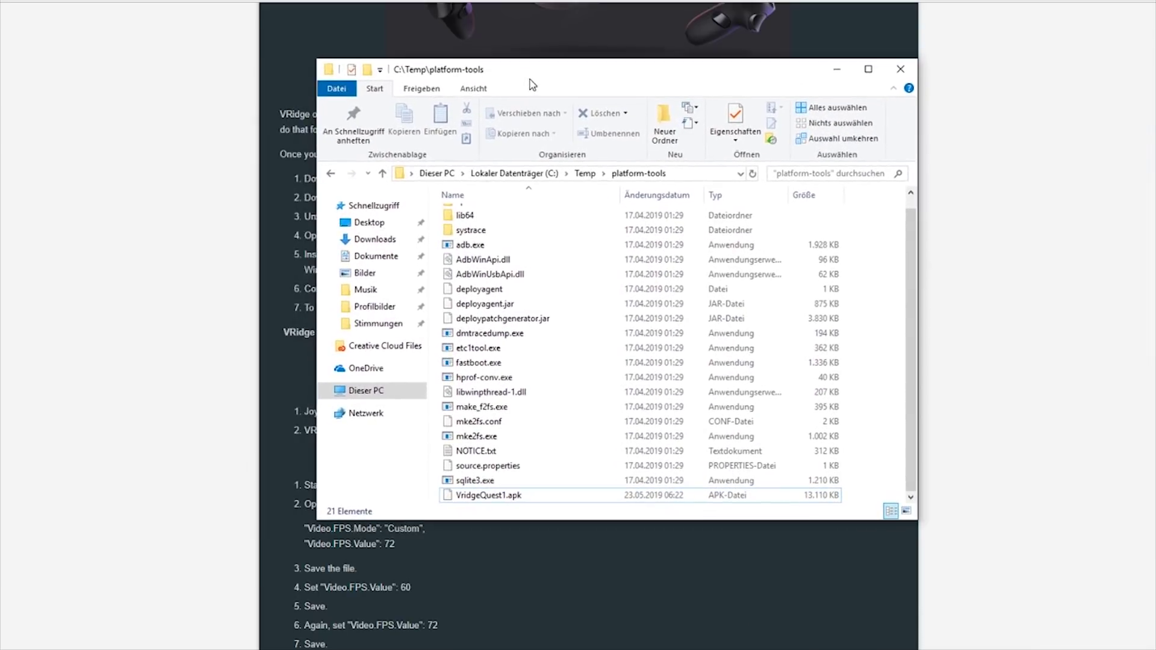
Launch PowerShell at C:\Temp\platform-tools via 'PowerShell-Fenster hier öffnen' and move it aside.
right_click(873, 413)
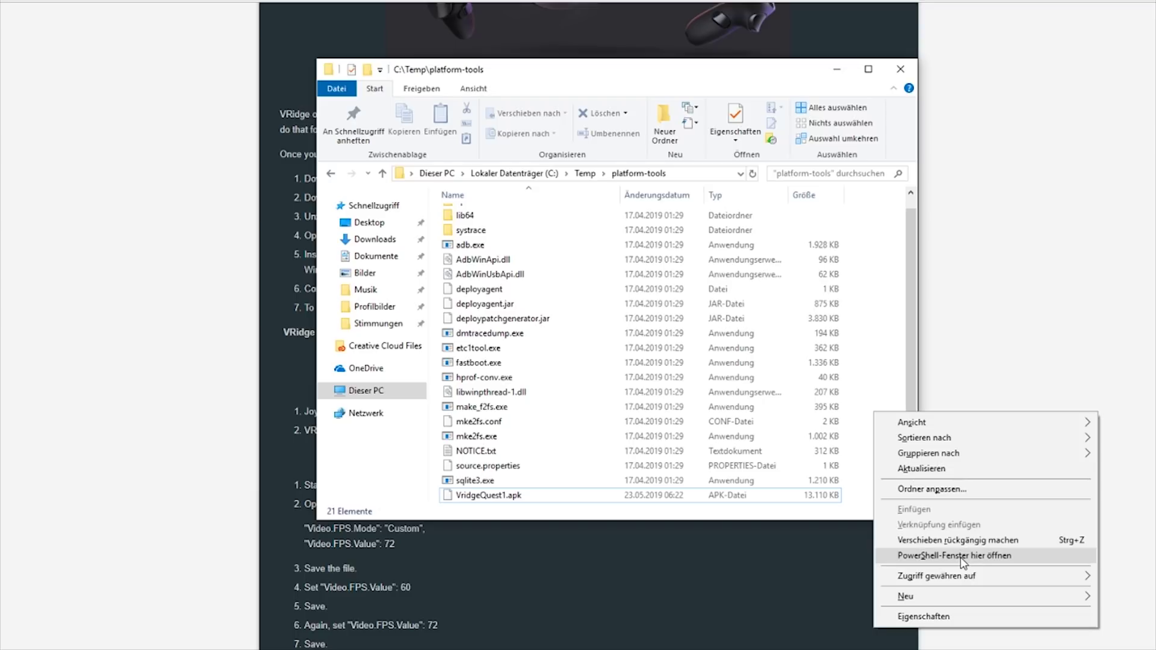
click(956, 557)
drag(487, 52, 538, 114)
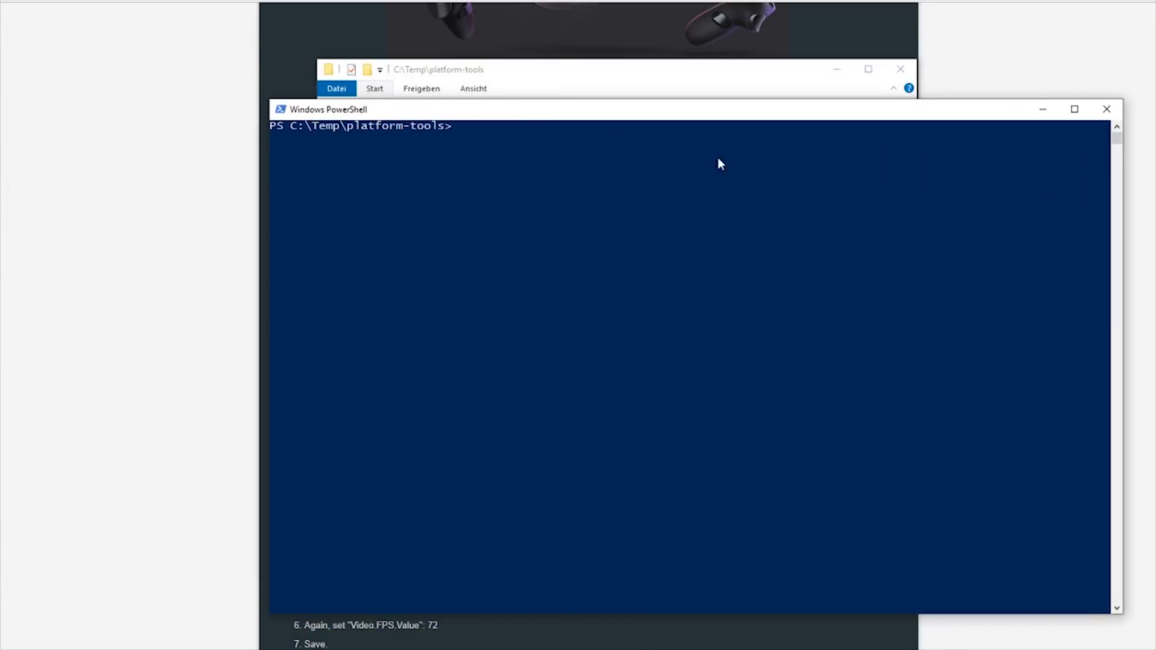
Narrow and shift the PowerShell window right, then hide the windows to reveal the instructions page.
drag(1121, 219, 1037, 219)
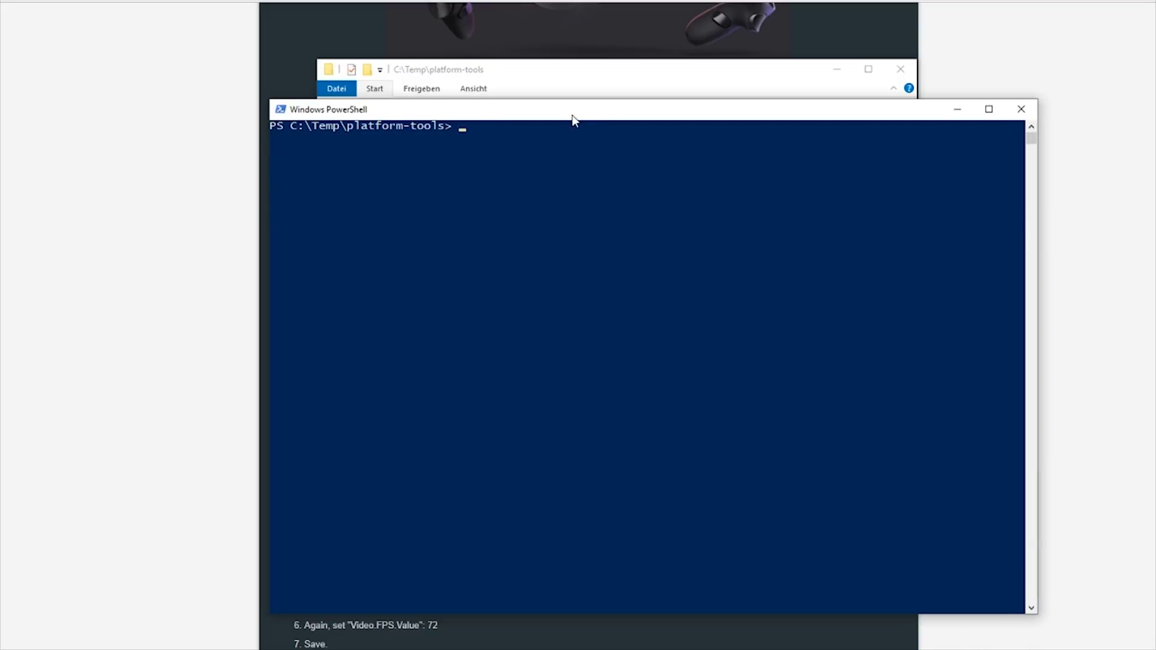
drag(573, 121, 646, 123)
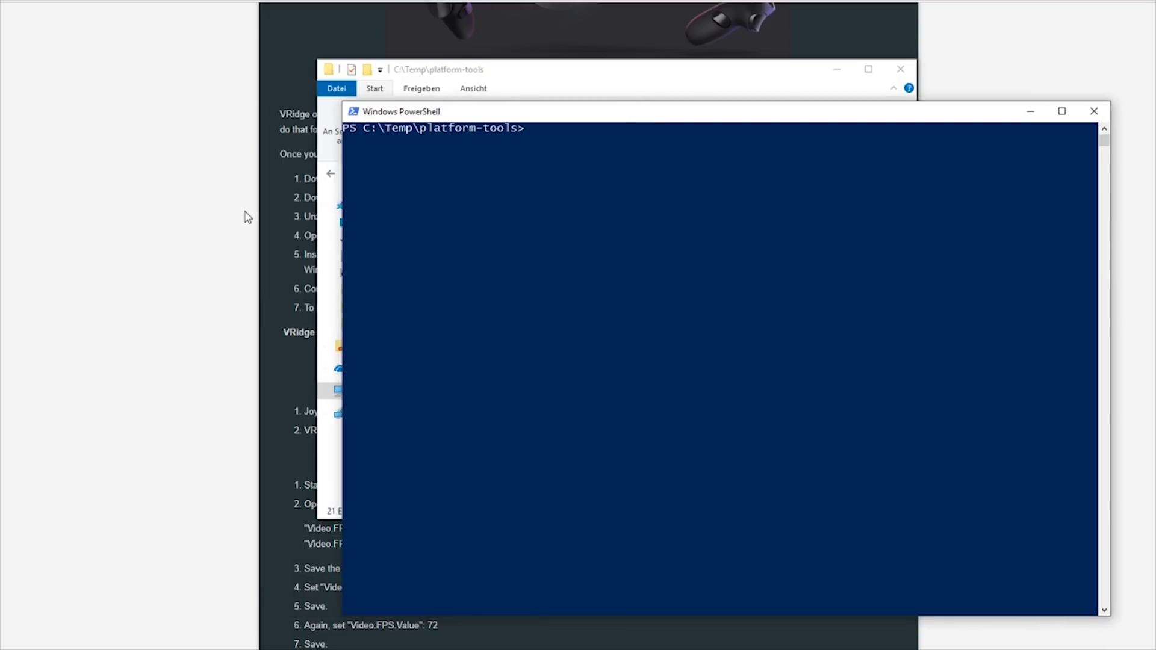
drag(558, 117, 550, 109)
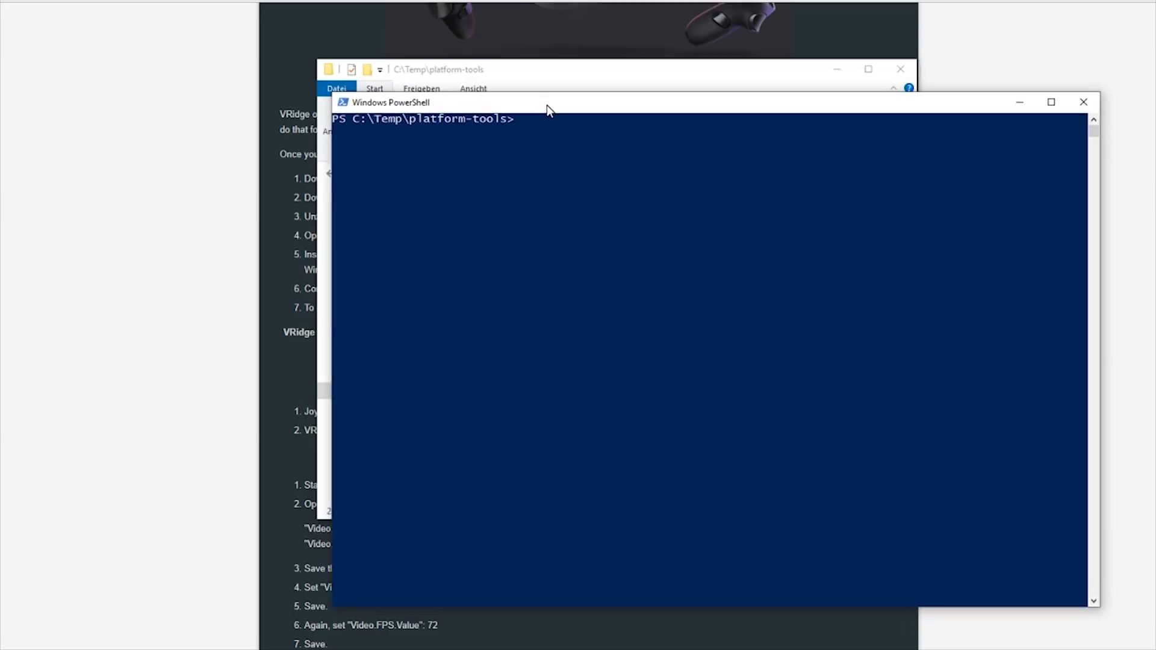
click(279, 227)
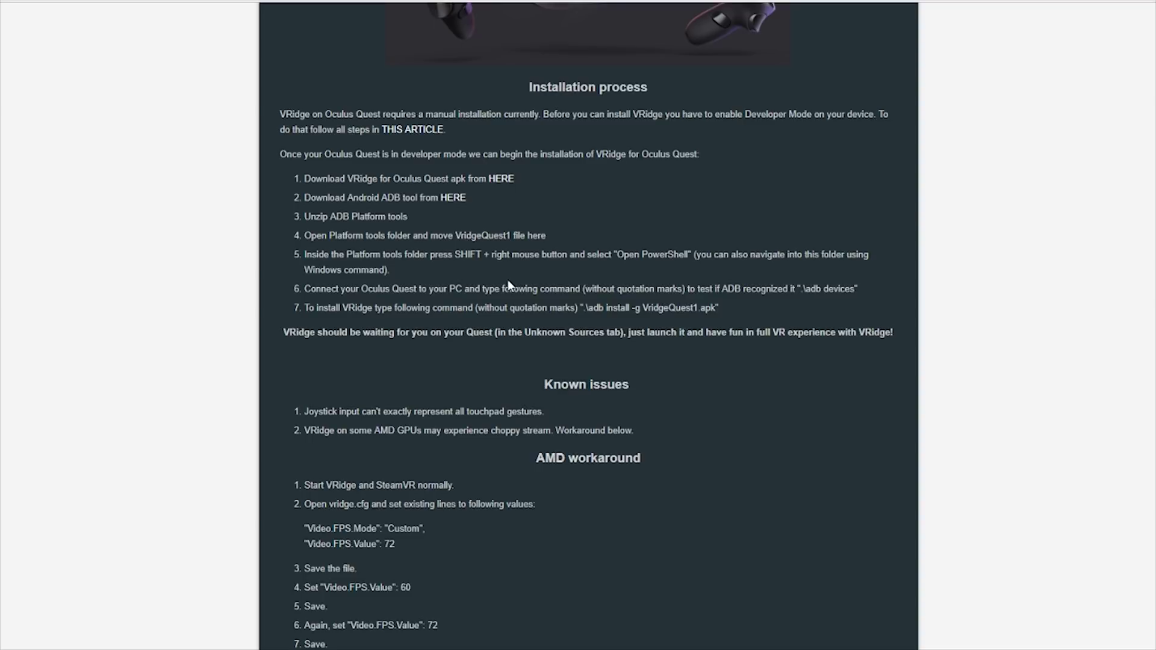
Copy step 6's '.\adb devices' command from the instructions page.
drag(801, 289, 856, 287)
drag(801, 289, 859, 288)
right_click(843, 289)
click(862, 300)
Run '.\adb devices' in PowerShell, then rerun it to confirm the Quest is authorized.
key(alt+Tab)
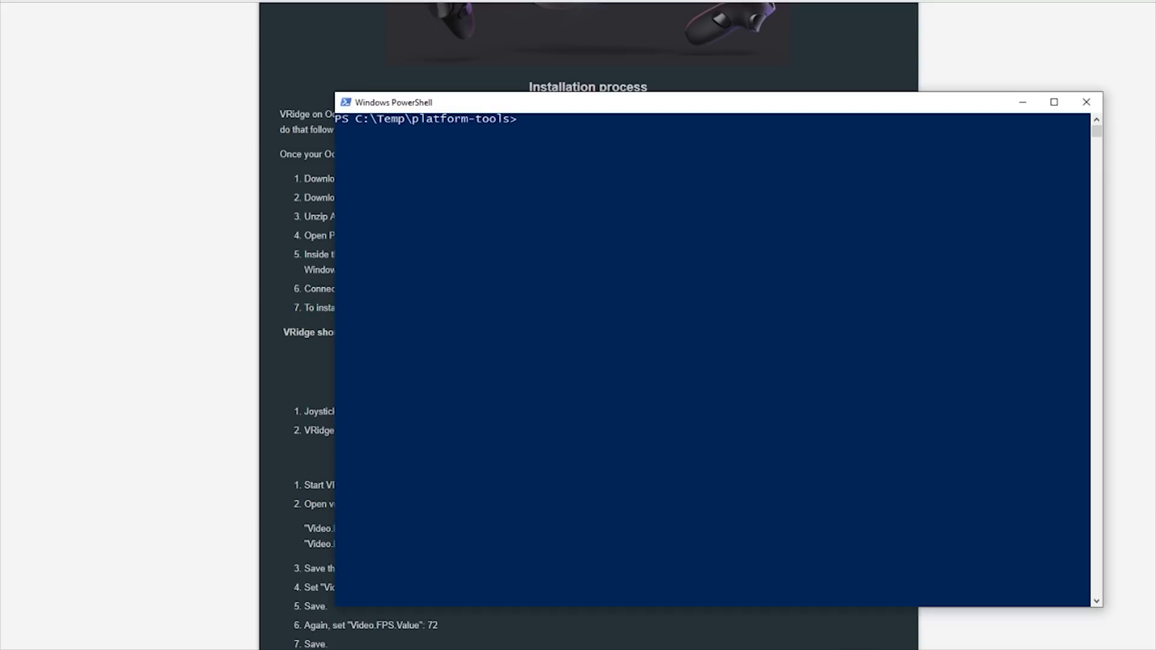
right_click(521, 218)
drag(581, 103, 542, 99)
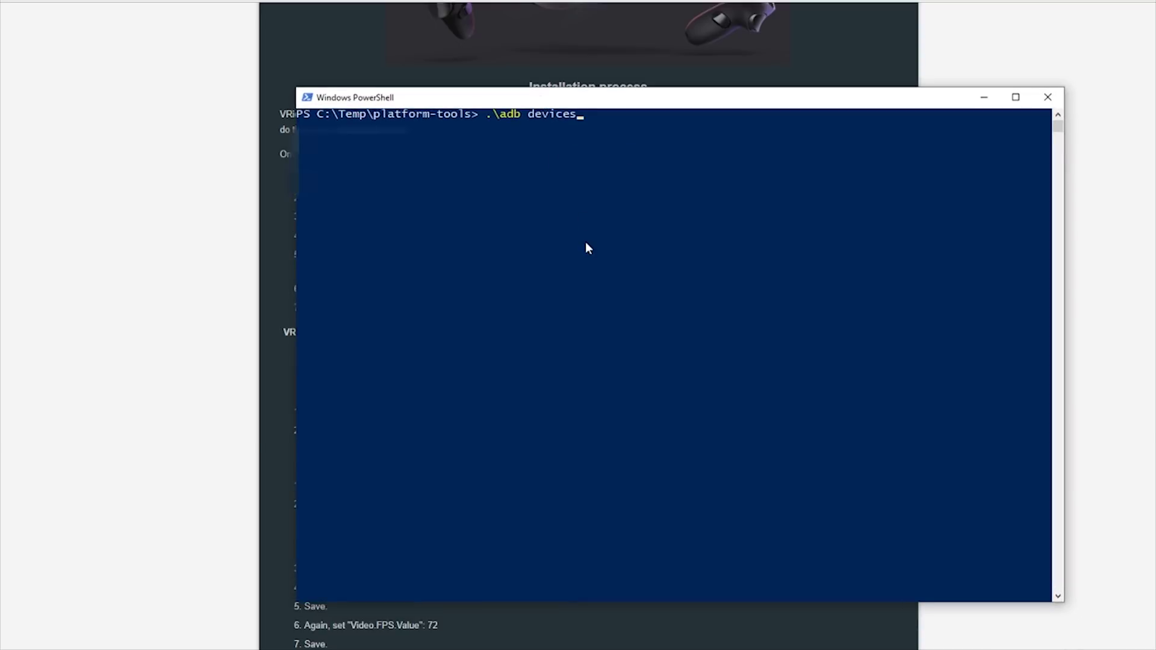
key(Return)
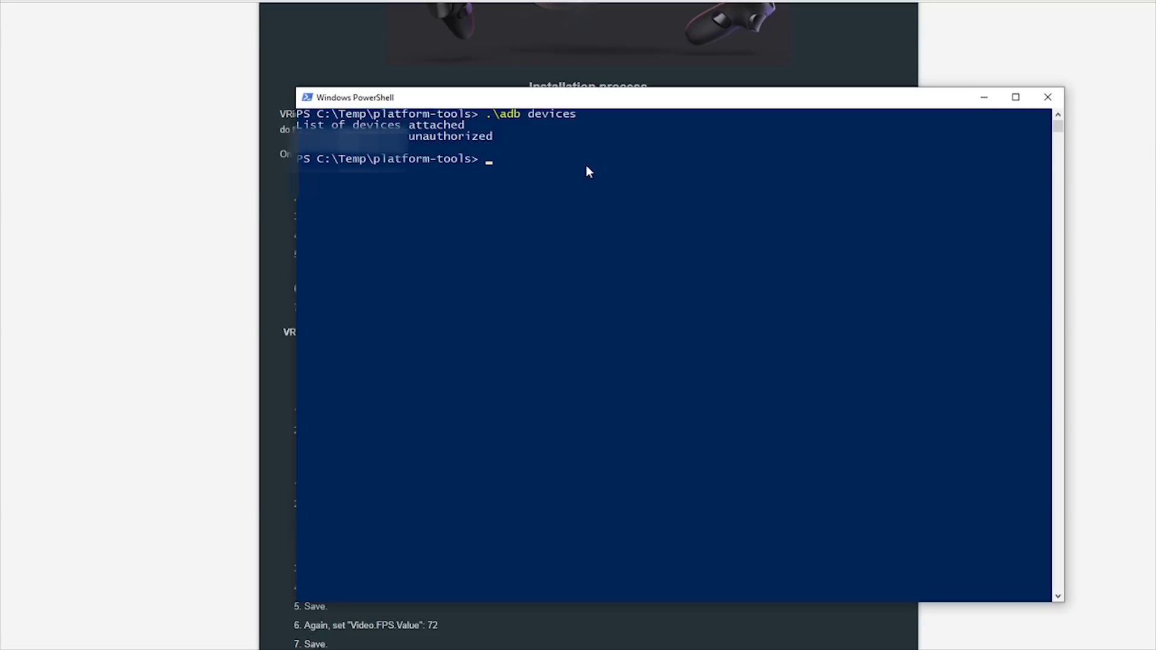
key(Up)
key(Return)
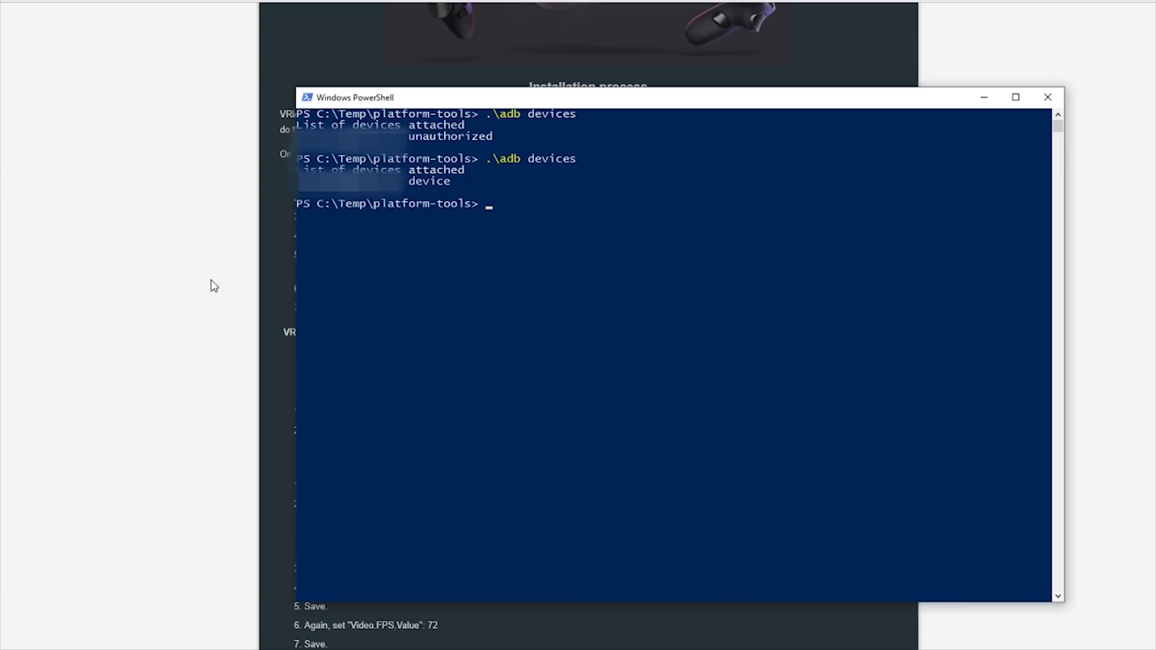
Paste step 7's '.\adb install -g VridgeQuest1.apk' into PowerShell, then close PowerShell.
click(180, 264)
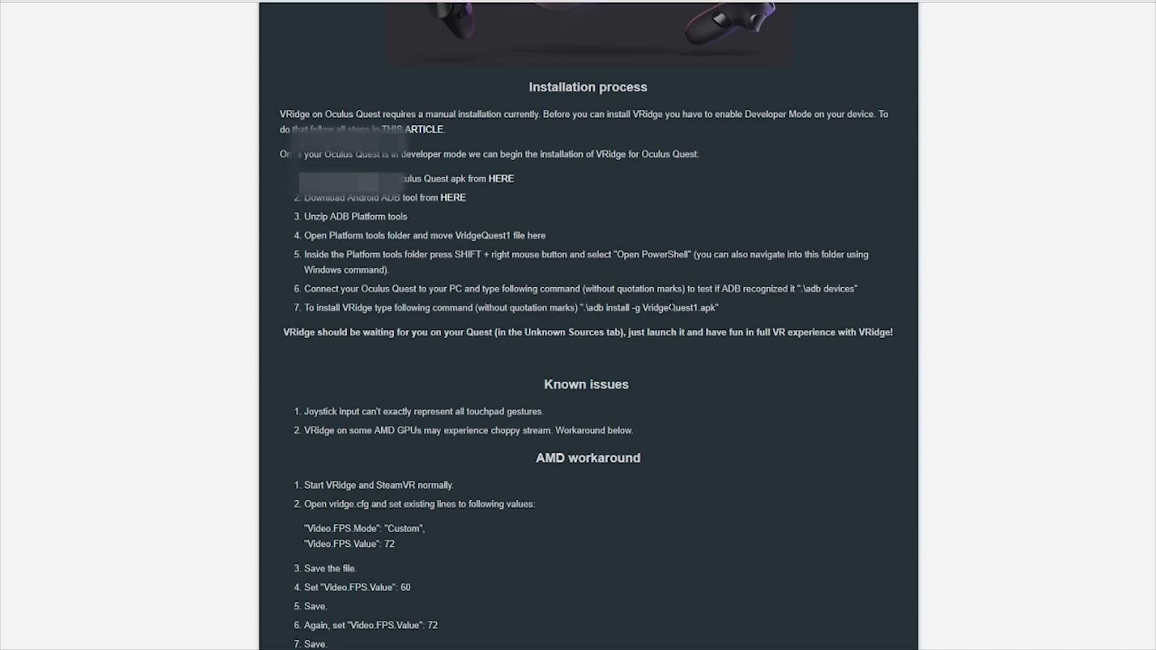
drag(583, 308, 717, 309)
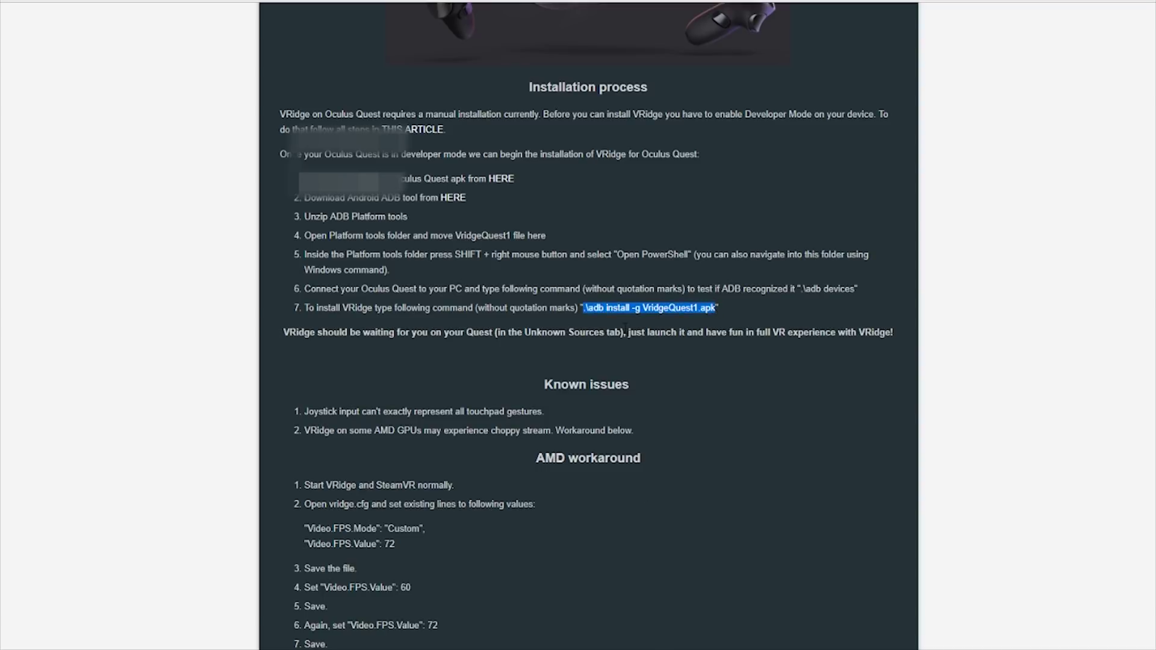
key(alt+Tab)
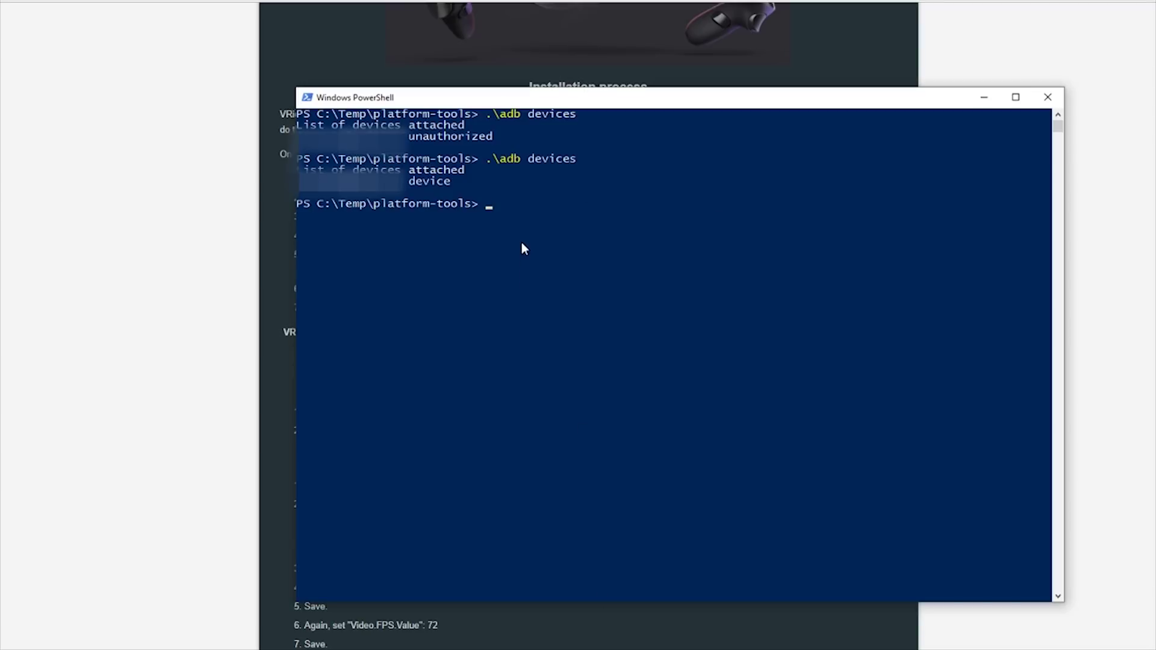
key(ctrl+v)
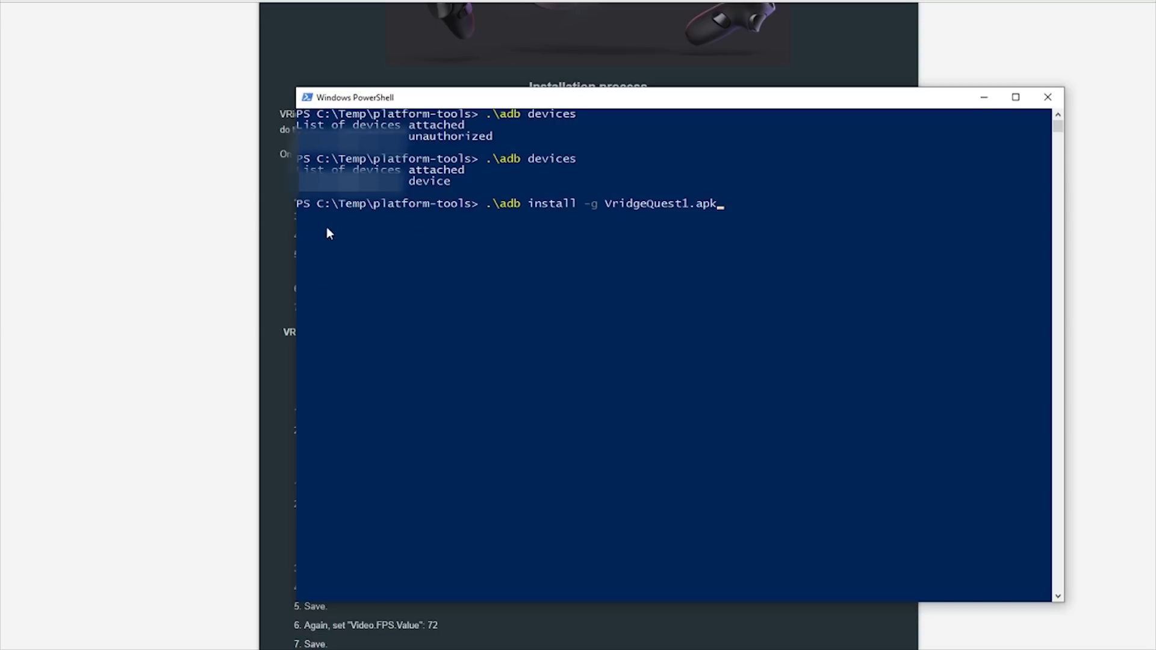
click(1046, 101)
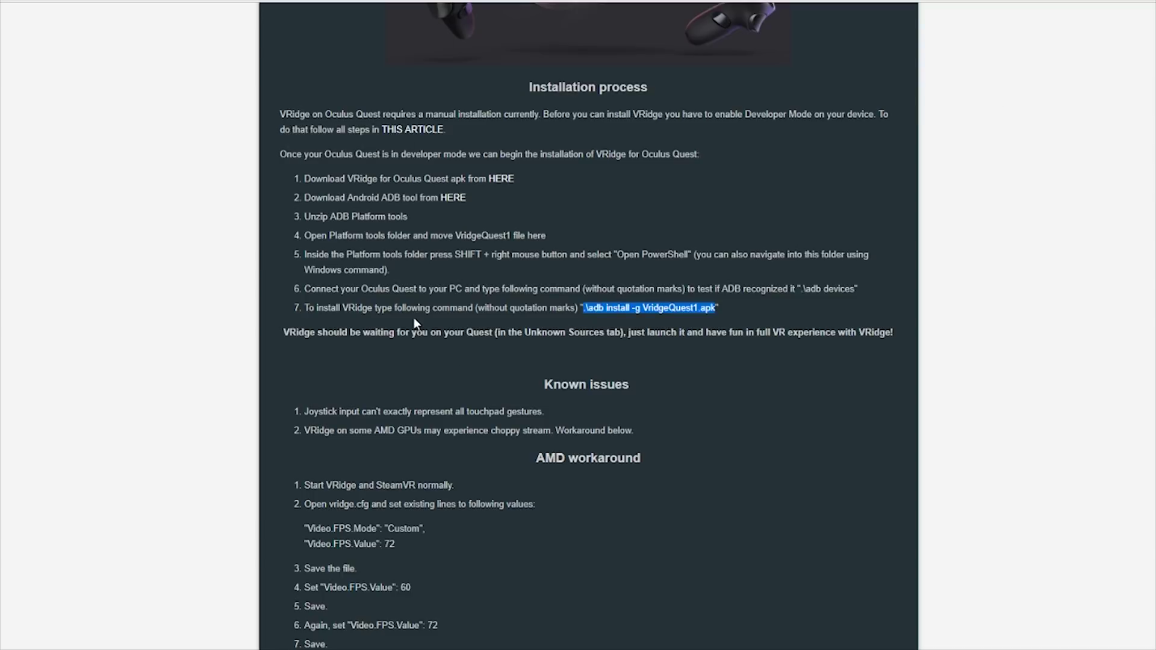
click(413, 321)
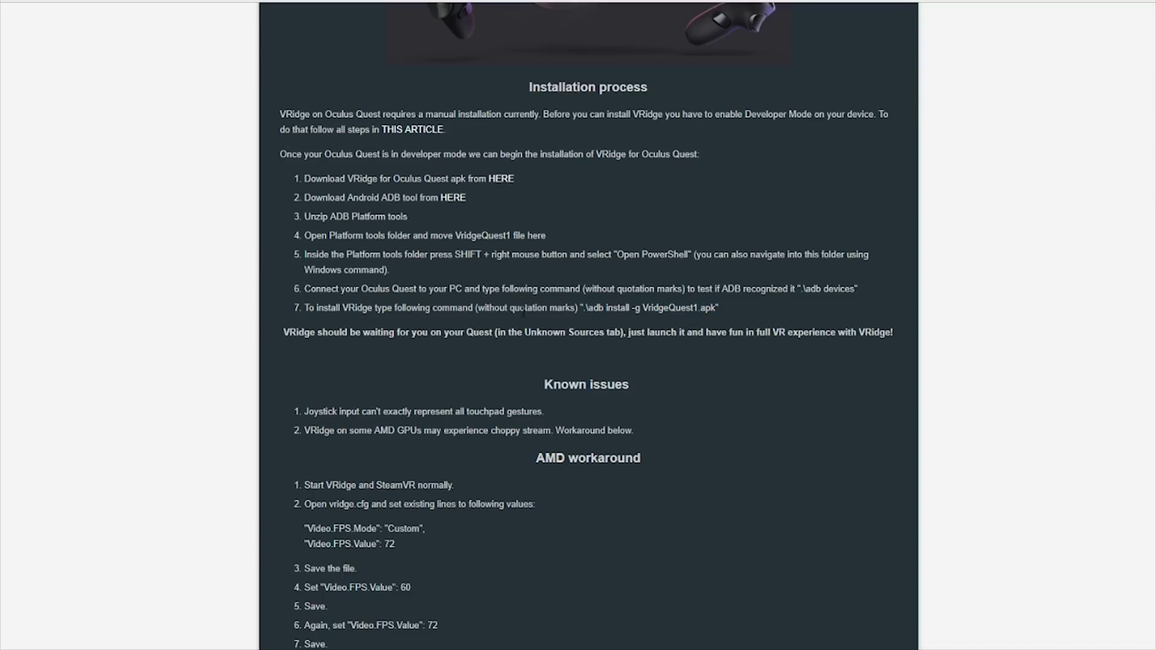
Highlight the note about finding VRidge under Unknown Sources, then move the opened RiftCat Client window right.
drag(435, 335, 503, 335)
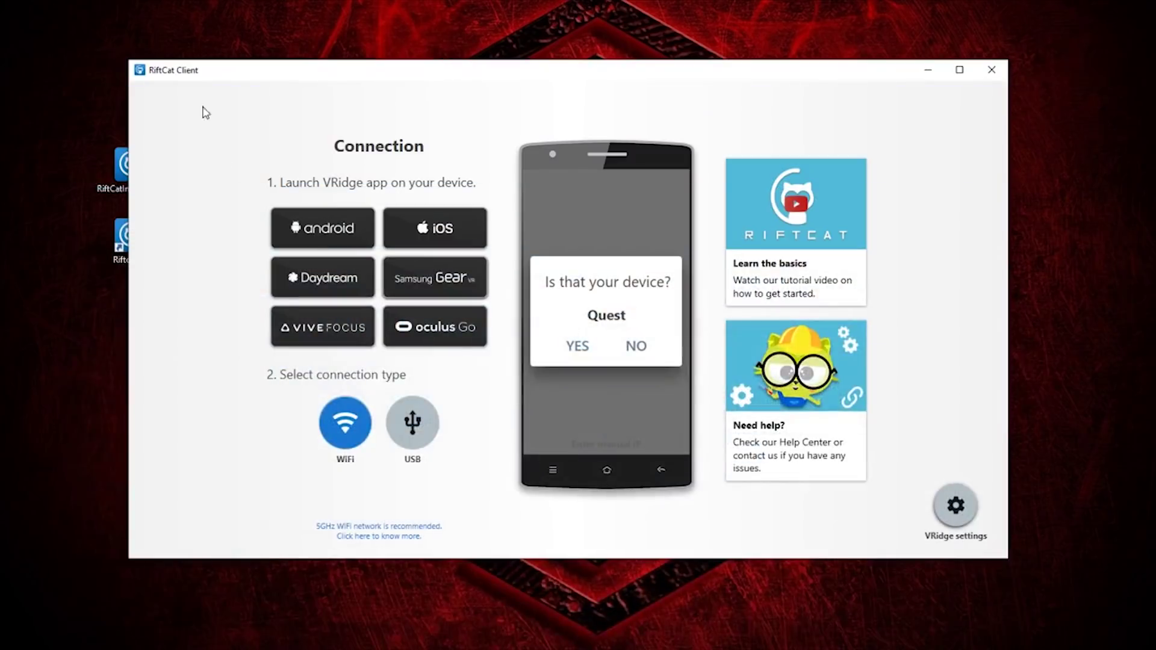
drag(287, 74, 426, 79)
Centre the RiftCat Client window and answer YES to 'Is that your device? Quest'.
click(126, 167)
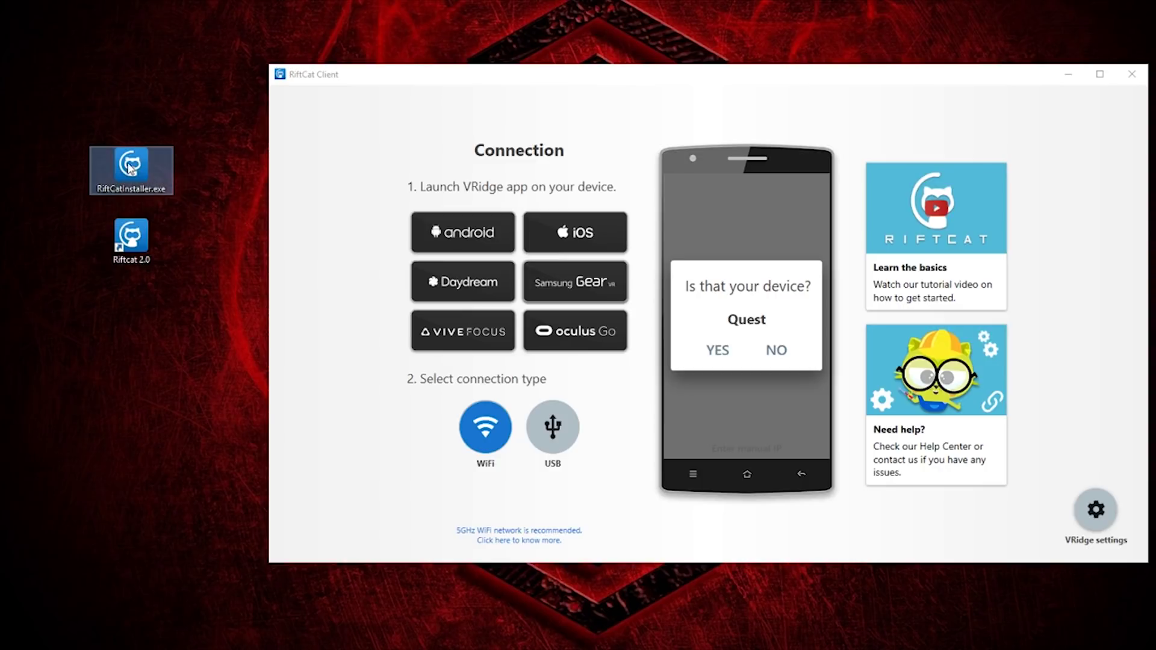
click(125, 248)
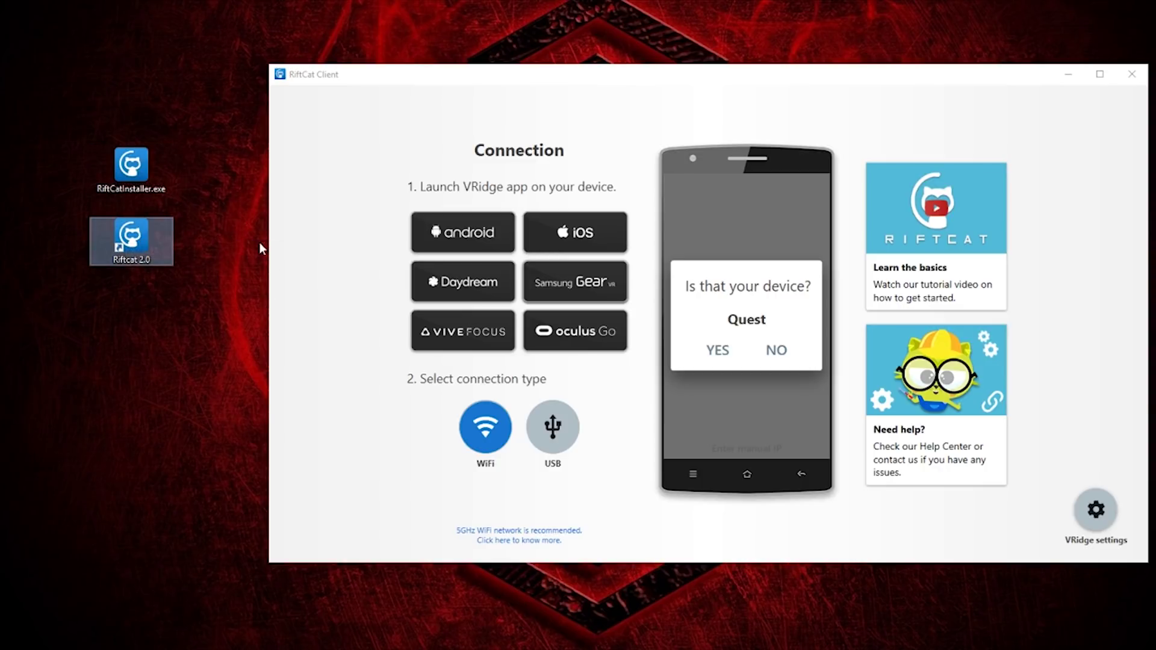
drag(458, 78, 331, 73)
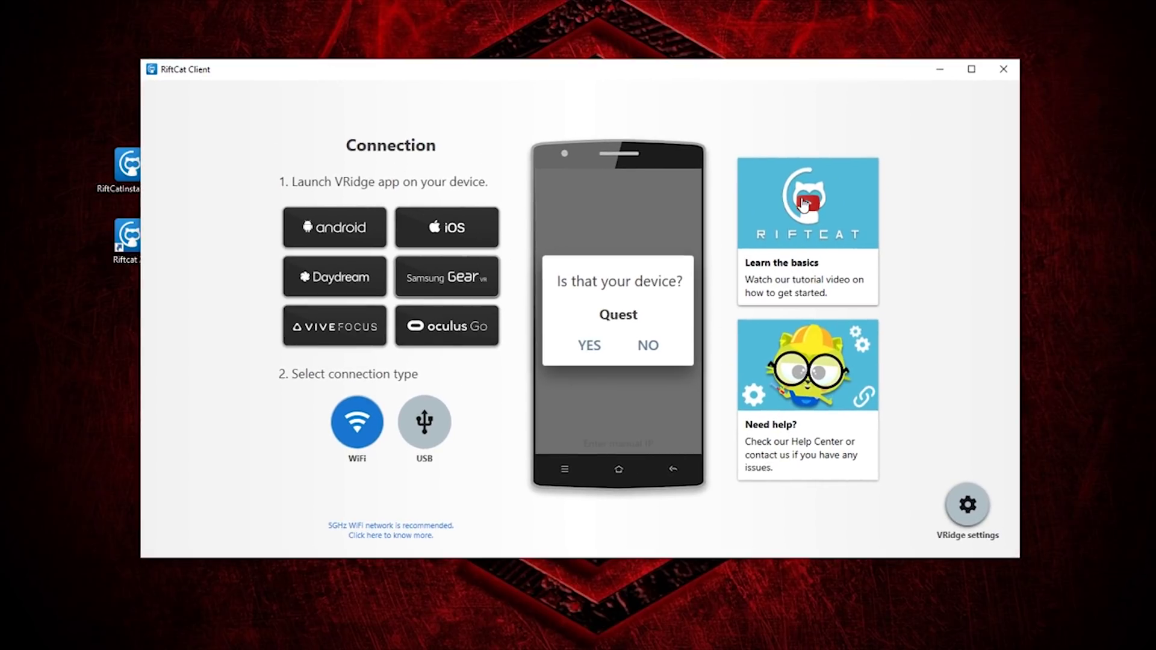
mouse_move(574, 75)
mouse_down()
mouse_move(554, 75)
mouse_move(575, 74)
mouse_up()
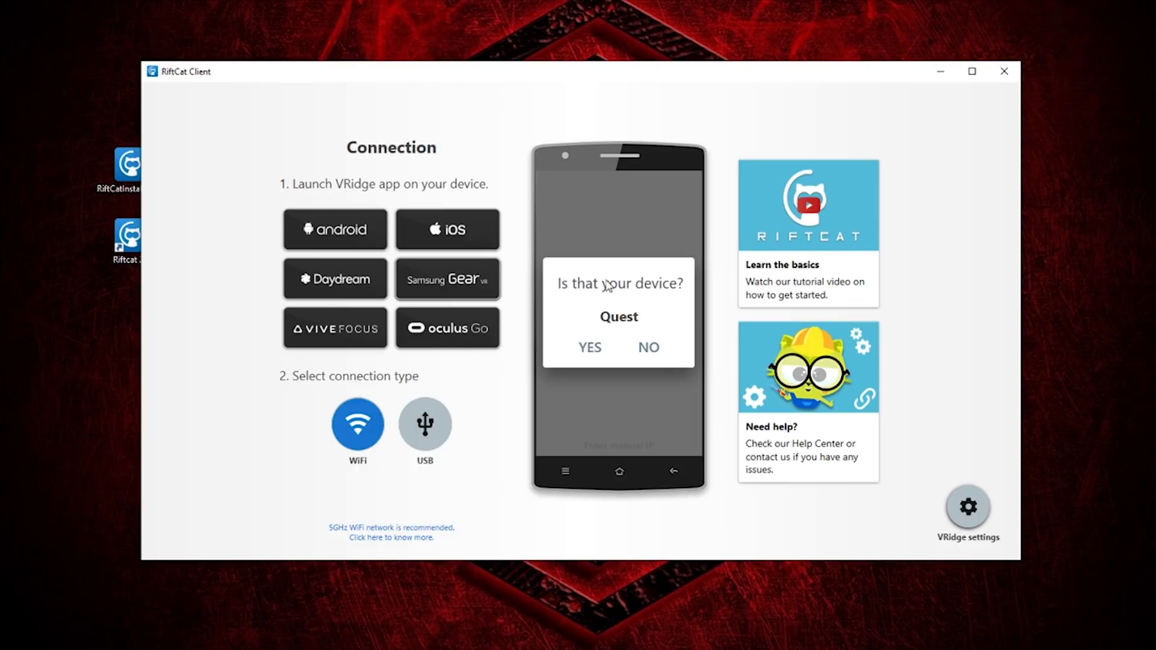
click(600, 350)
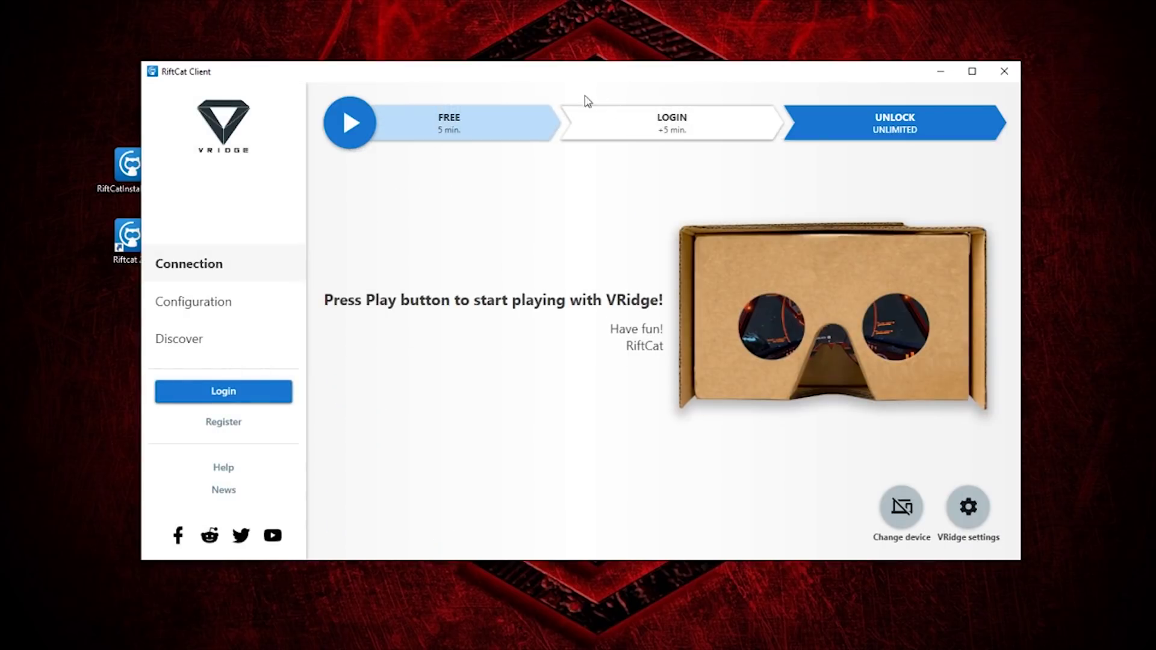
mouse_move(523, 84)
mouse_down()
mouse_move(549, 78)
mouse_move(529, 80)
mouse_up()
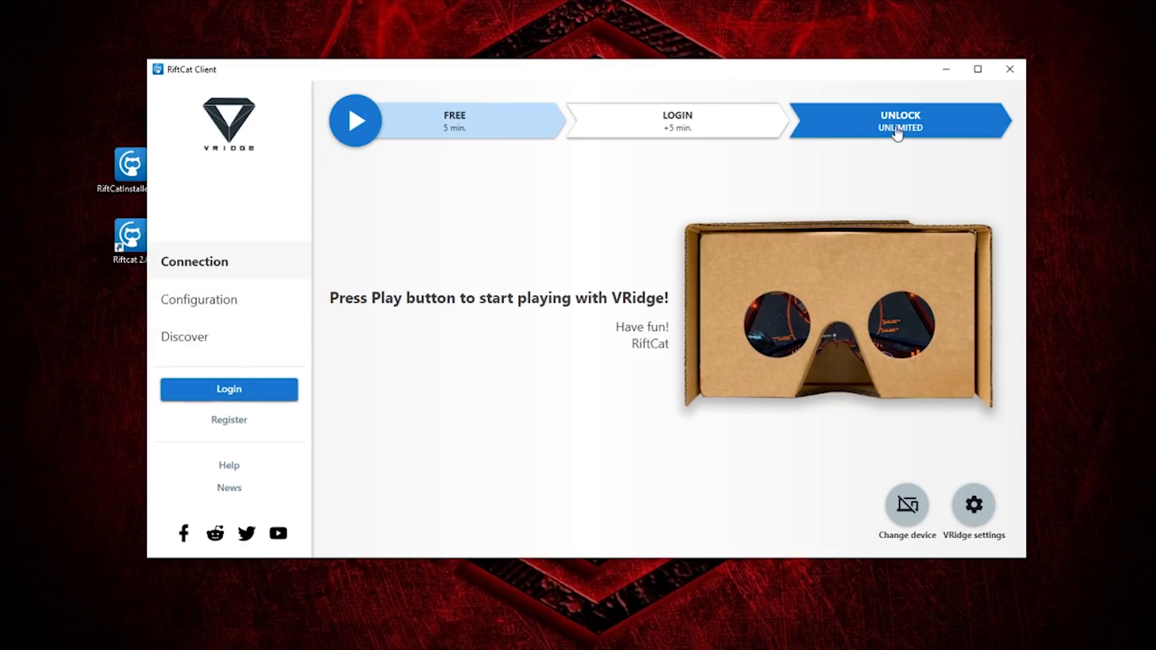
click(348, 147)
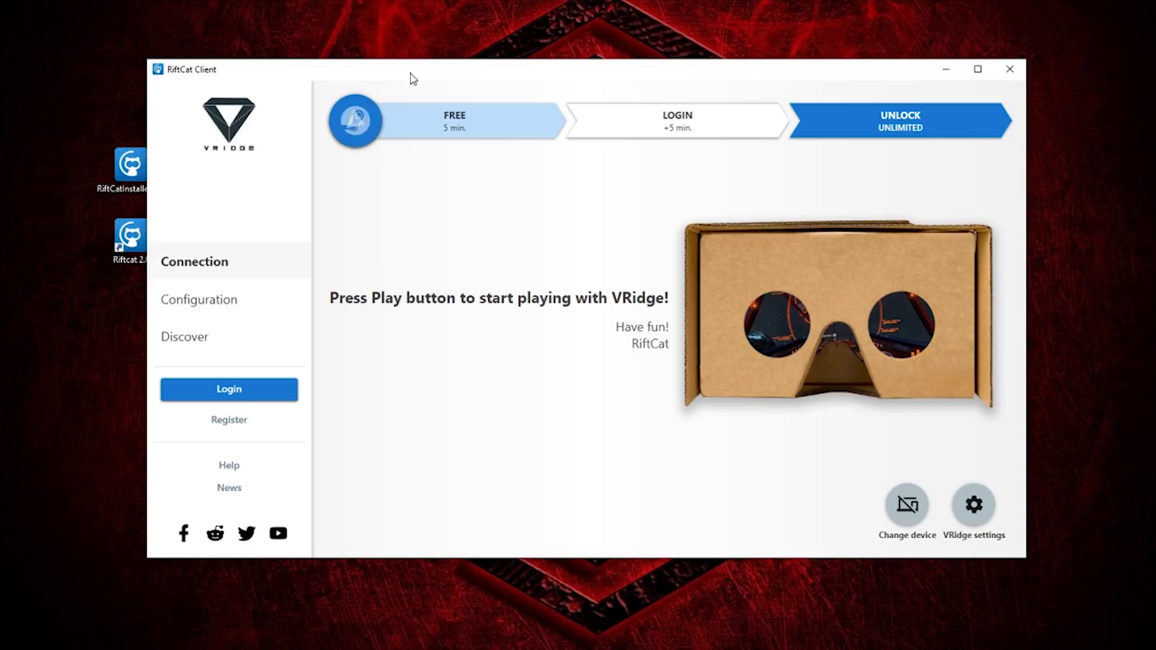
drag(414, 73, 419, 71)
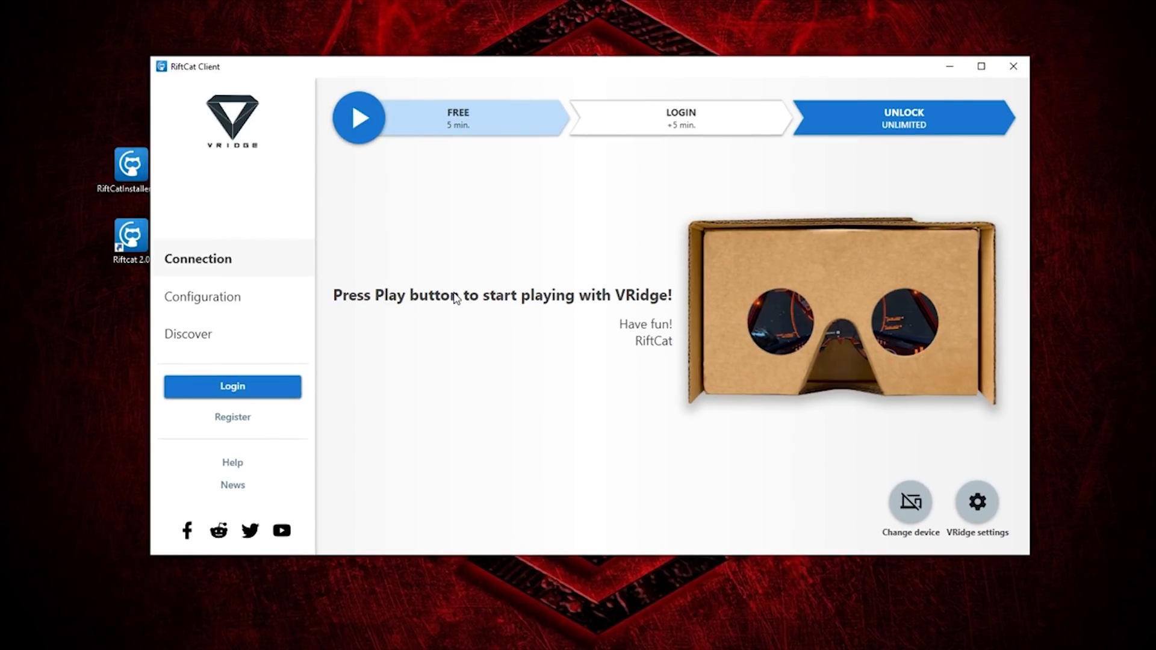
drag(448, 68, 463, 76)
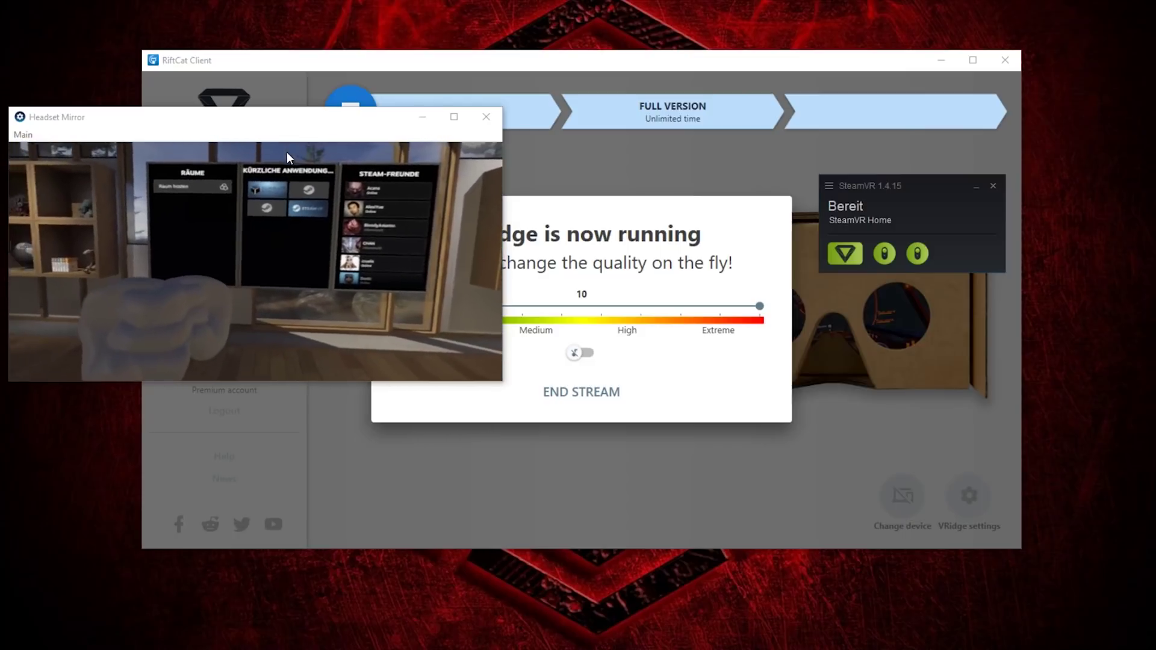
Shift the Headset Mirror window slightly to view the streamed SteamVR Home.
mouse_move(268, 125)
mouse_down()
mouse_move(291, 124)
mouse_move(274, 131)
mouse_up()
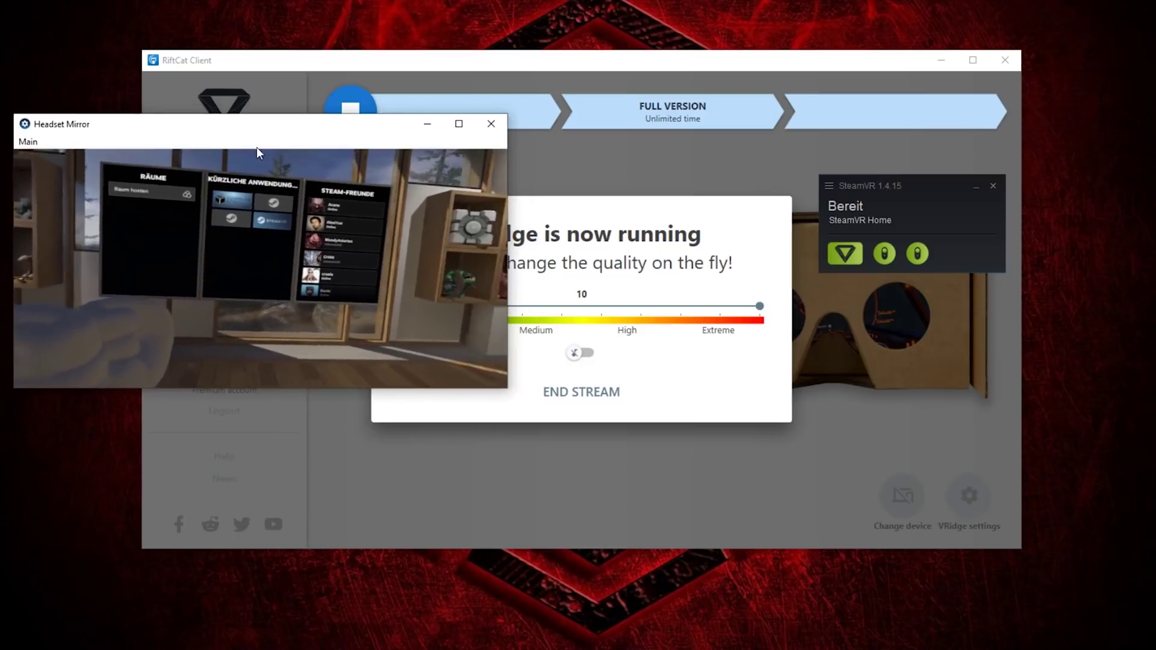